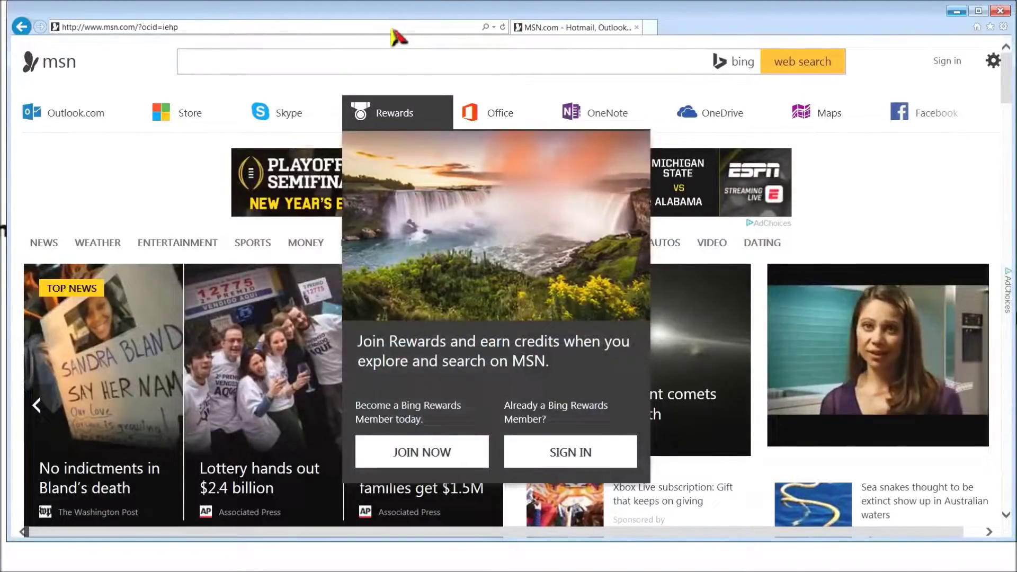
- Load the router's admin page at 192.168.0.1 from the address bar
{"action": "left_click", "coordinate": [393, 27]}
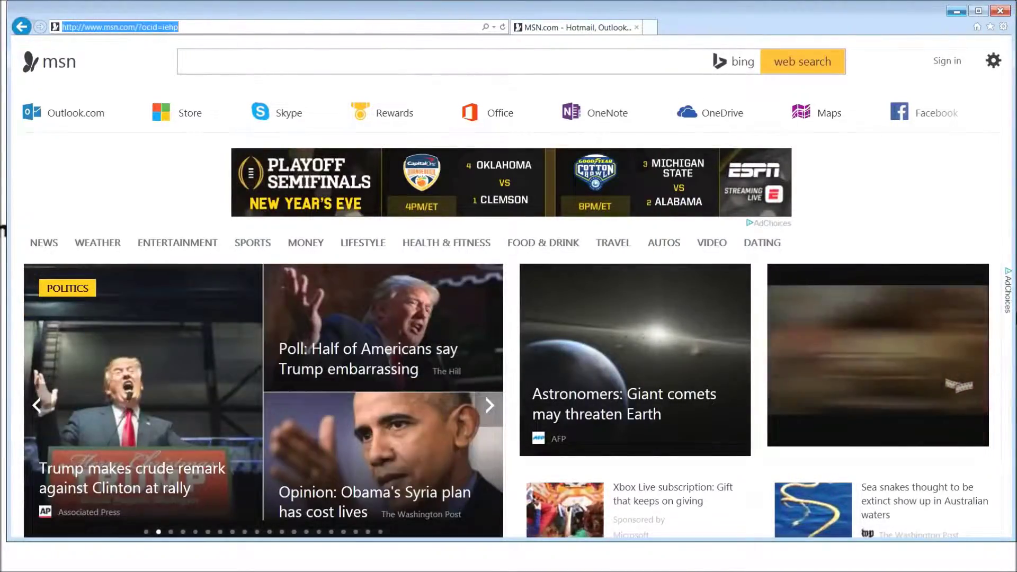
{"action": "type", "text": "192.1"}
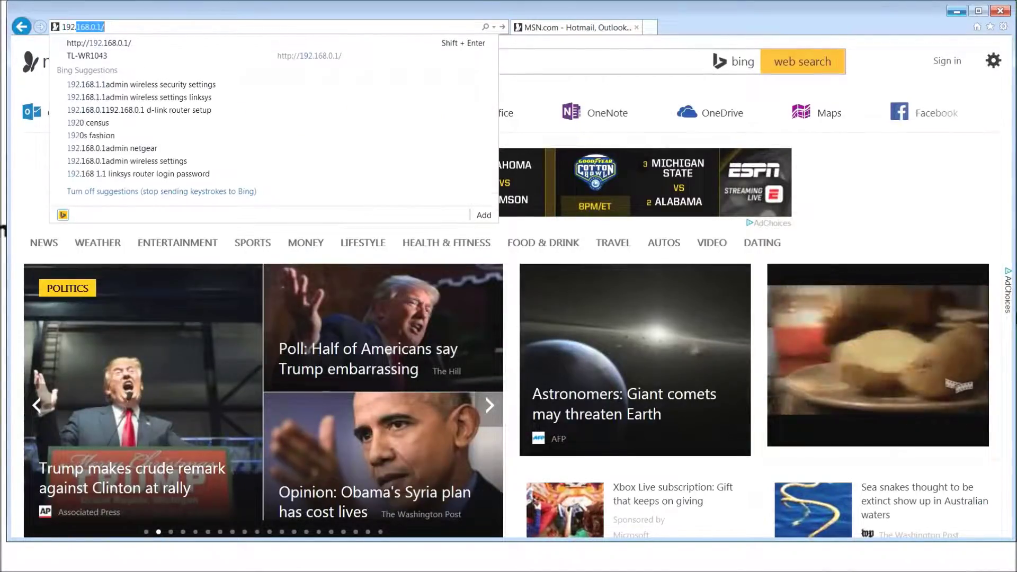
{"action": "type", "text": "6"}
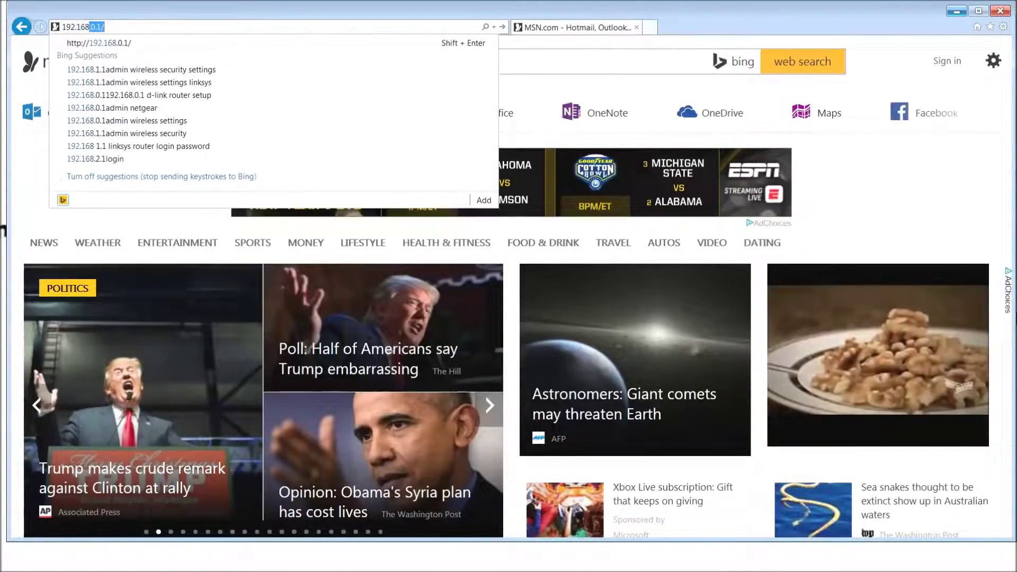
{"action": "type", "text": "8.0.1"}
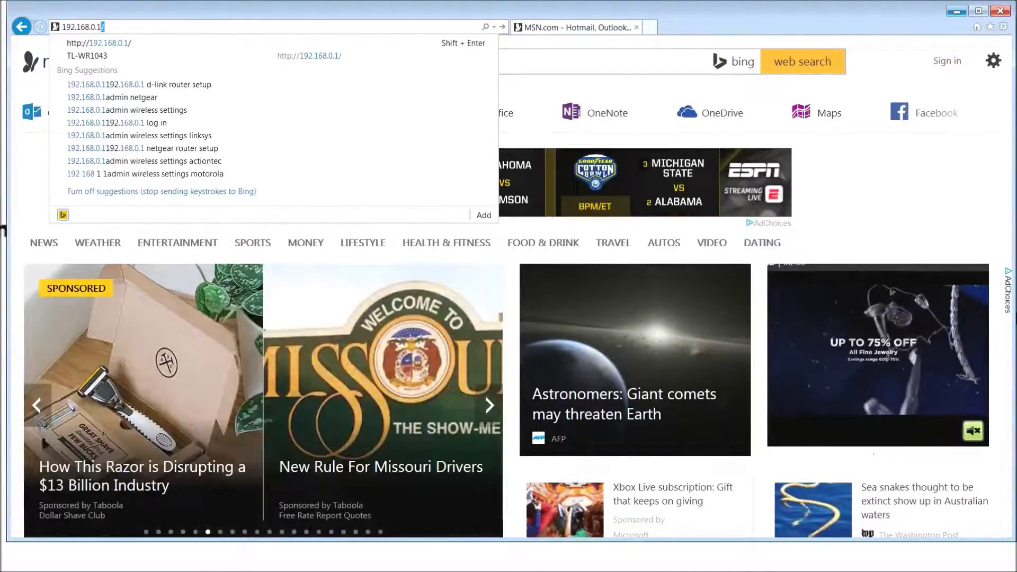
{"action": "key", "text": "Return"}
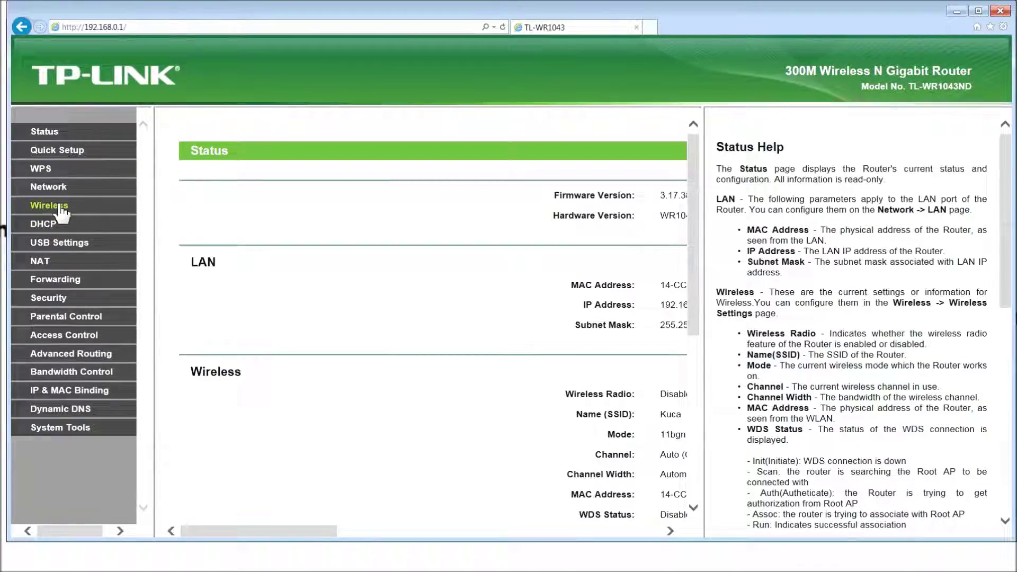
- Go to Wireless > Wireless Security and focus the PSK Password field
{"action": "left_click", "coordinate": [62, 214]}
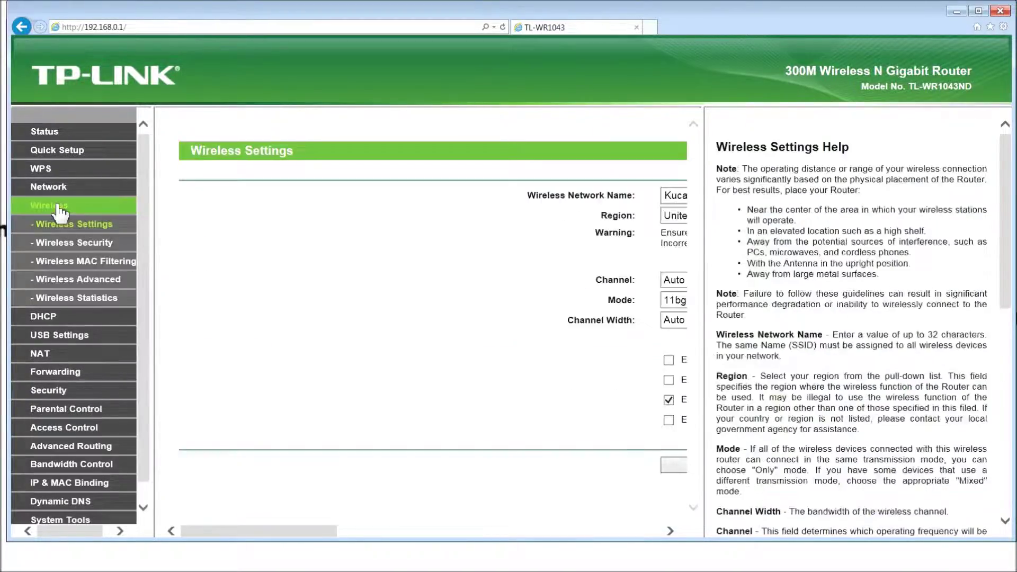
{"action": "left_click", "coordinate": [73, 243]}
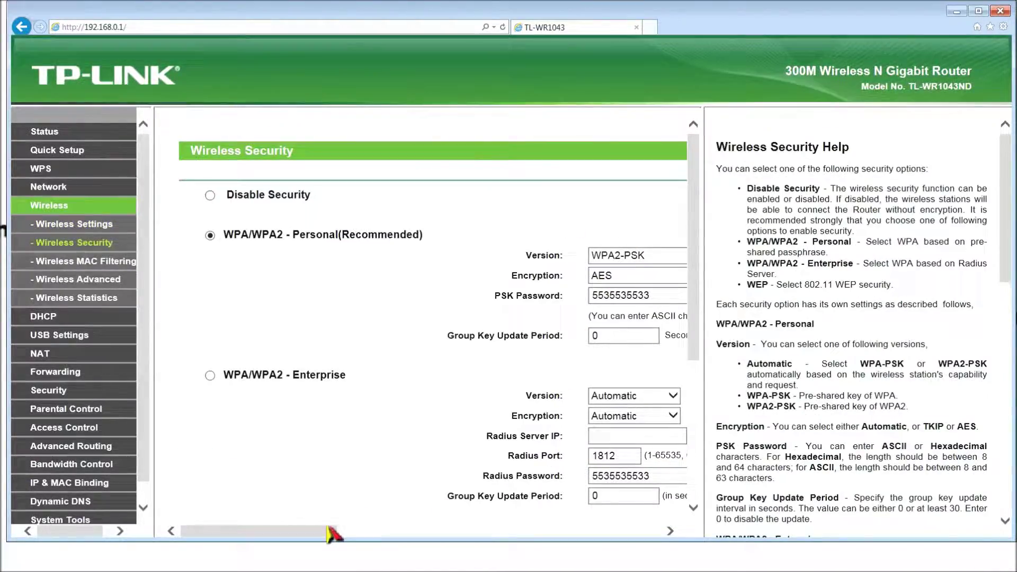
{"action": "left_click_drag", "start_coordinate": [332, 534], "coordinate": [334, 534]}
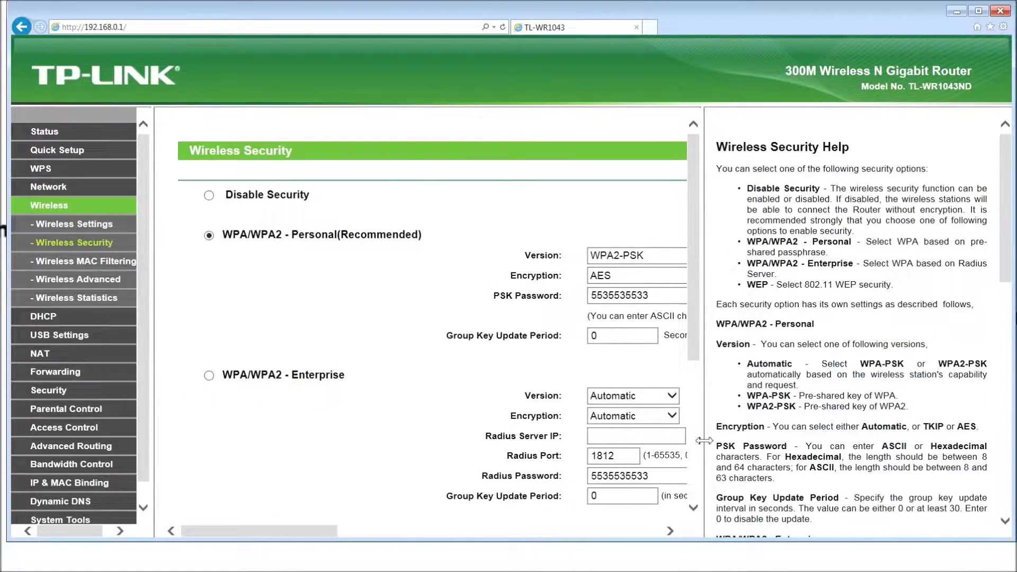
{"action": "left_click_drag", "start_coordinate": [705, 440], "coordinate": [866, 437]}
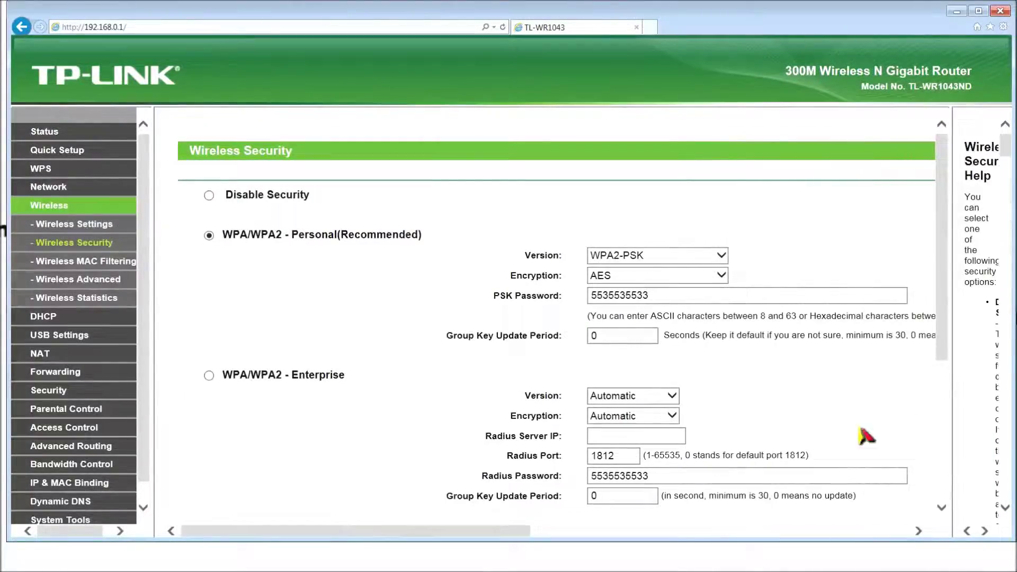
{"action": "left_click_drag", "start_coordinate": [392, 528], "coordinate": [408, 538]}
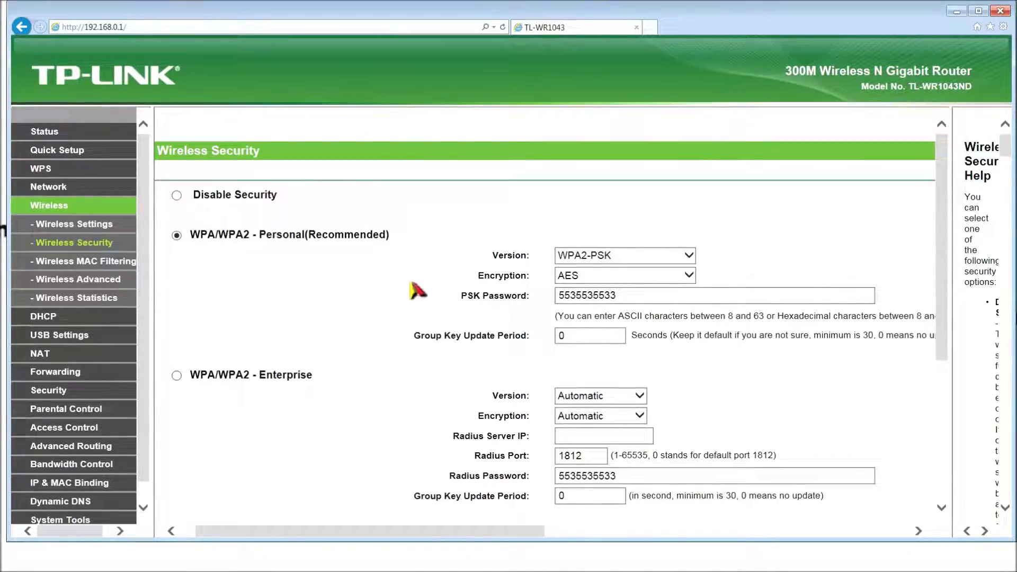
{"action": "left_click", "coordinate": [601, 296]}
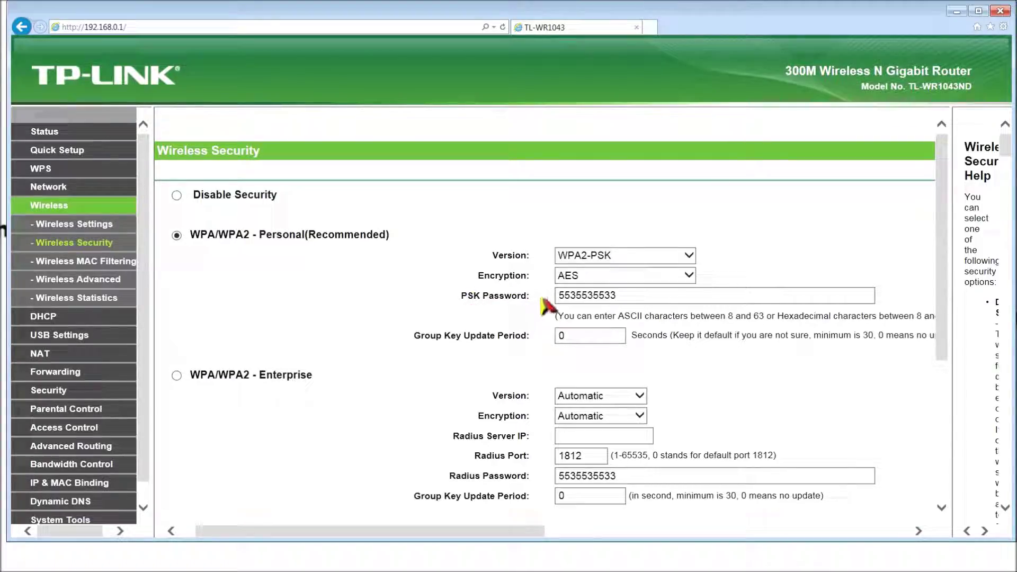
{"action": "left_click", "coordinate": [628, 295]}
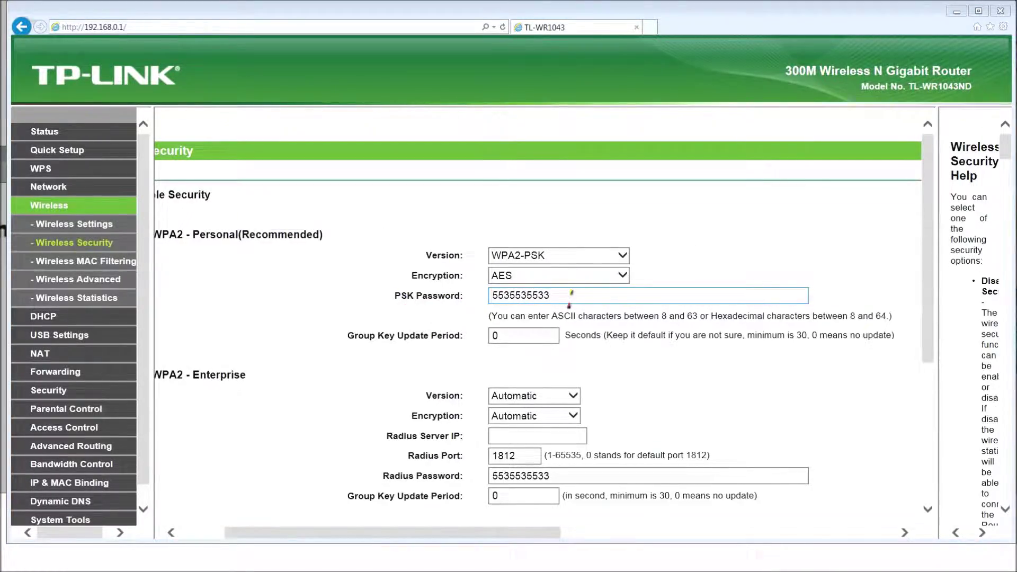
{"action": "double_click", "coordinate": [569, 297]}
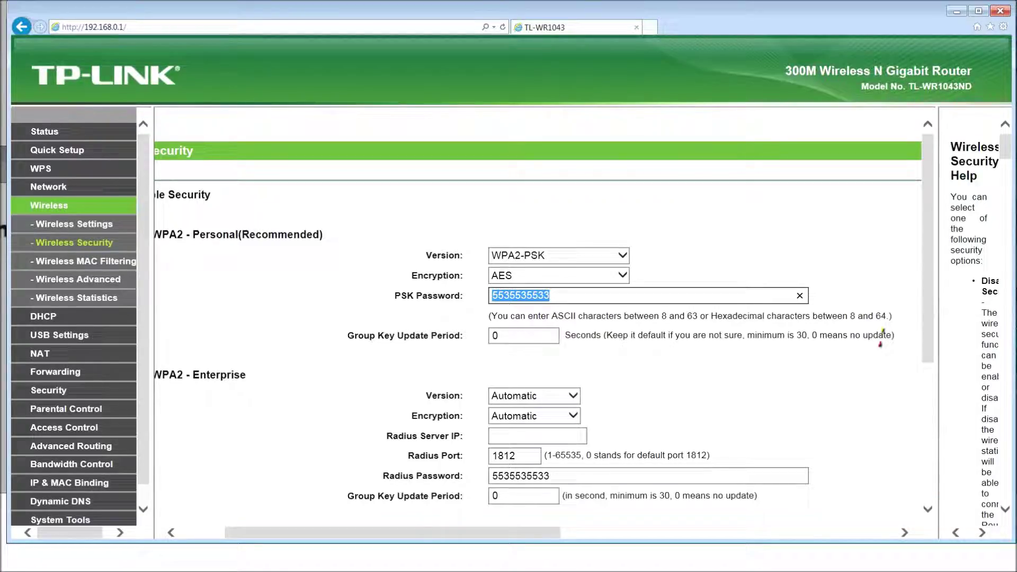
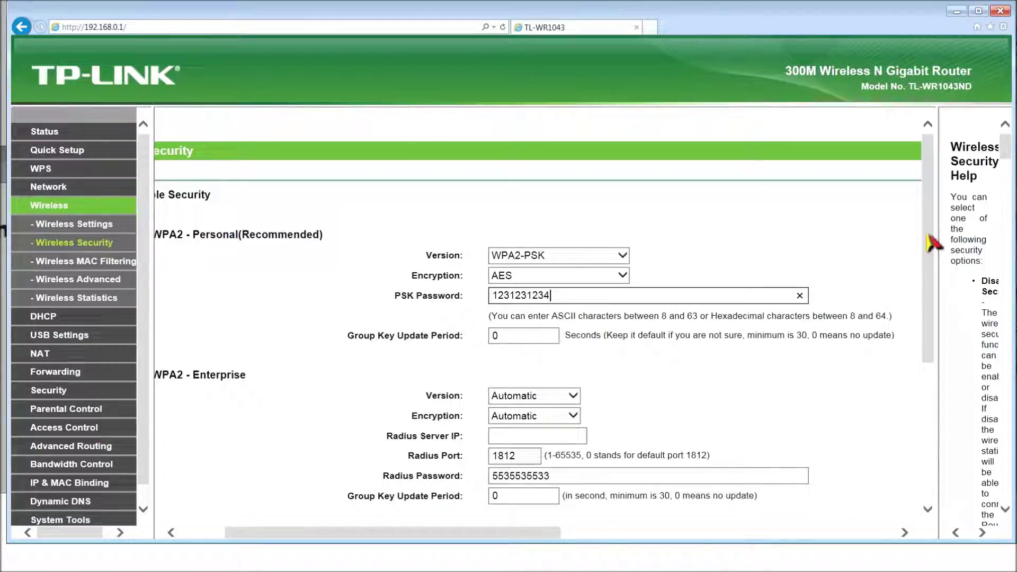
{"action": "left_click_drag", "start_coordinate": [928, 239], "coordinate": [930, 242]}
{"action": "left_click", "coordinate": [563, 295]}
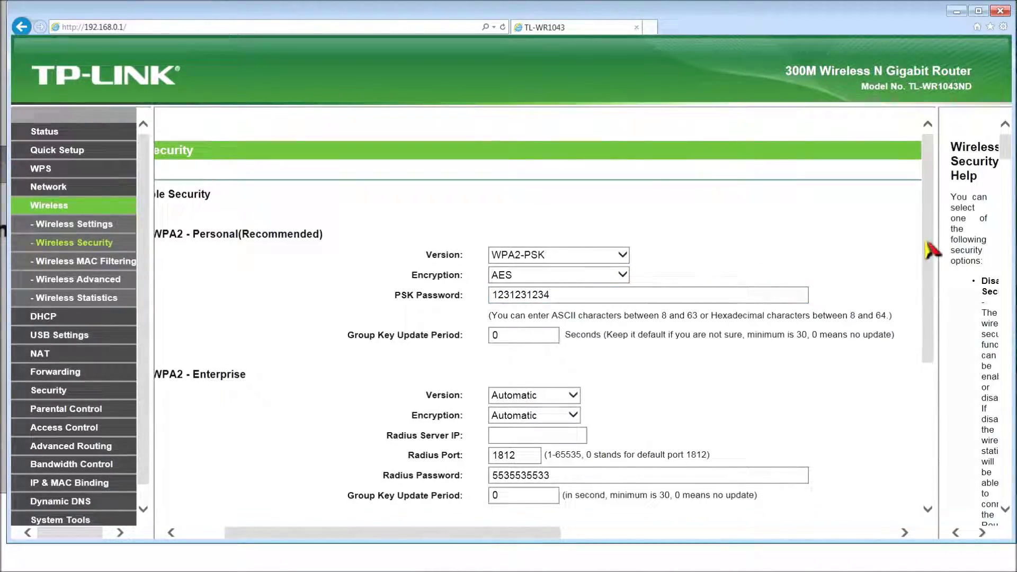
{"action": "left_click_drag", "start_coordinate": [929, 257], "coordinate": [914, 406]}
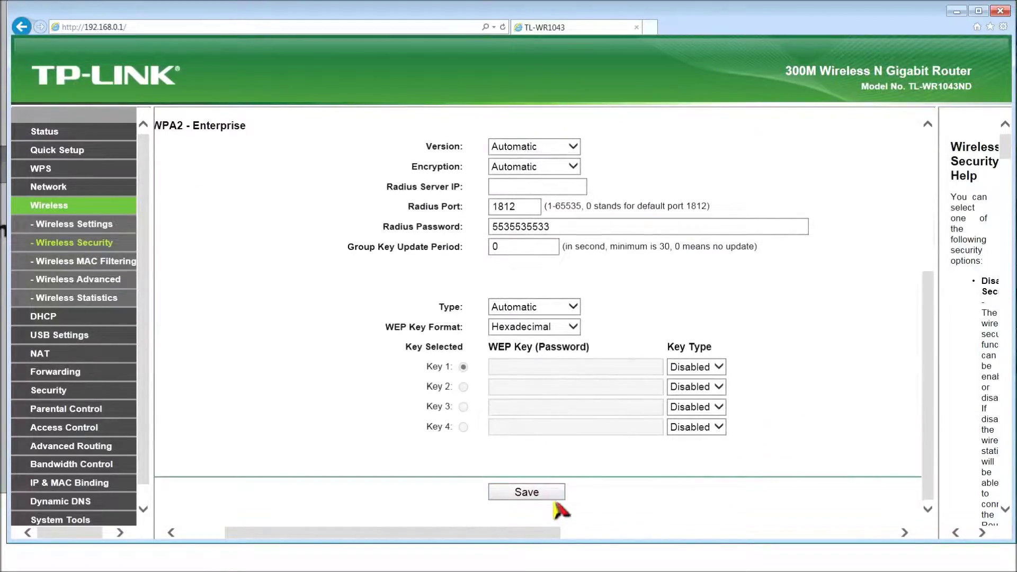
{"action": "left_click", "coordinate": [533, 490]}
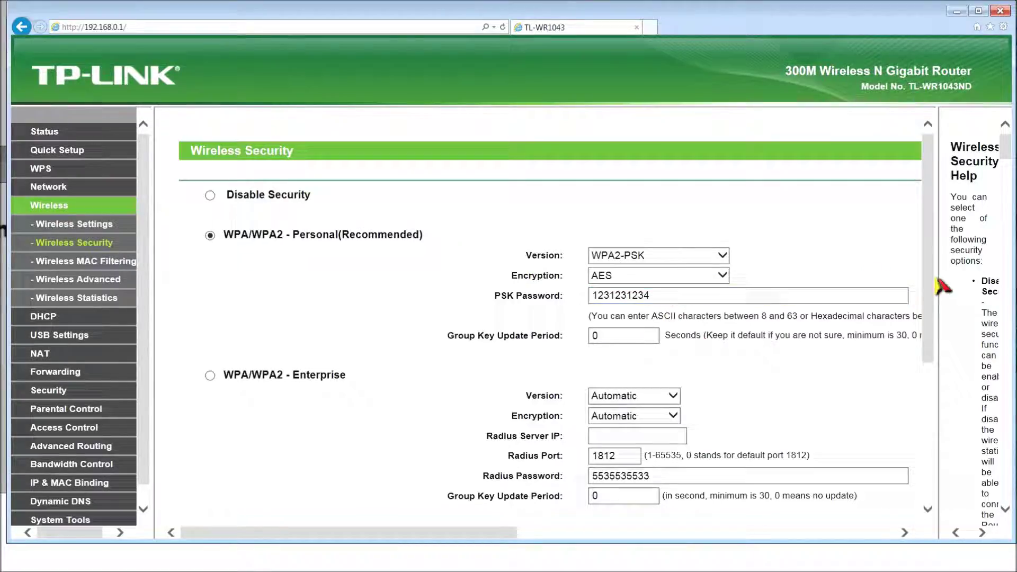
{"action": "left_click_drag", "start_coordinate": [931, 285], "coordinate": [953, 280]}
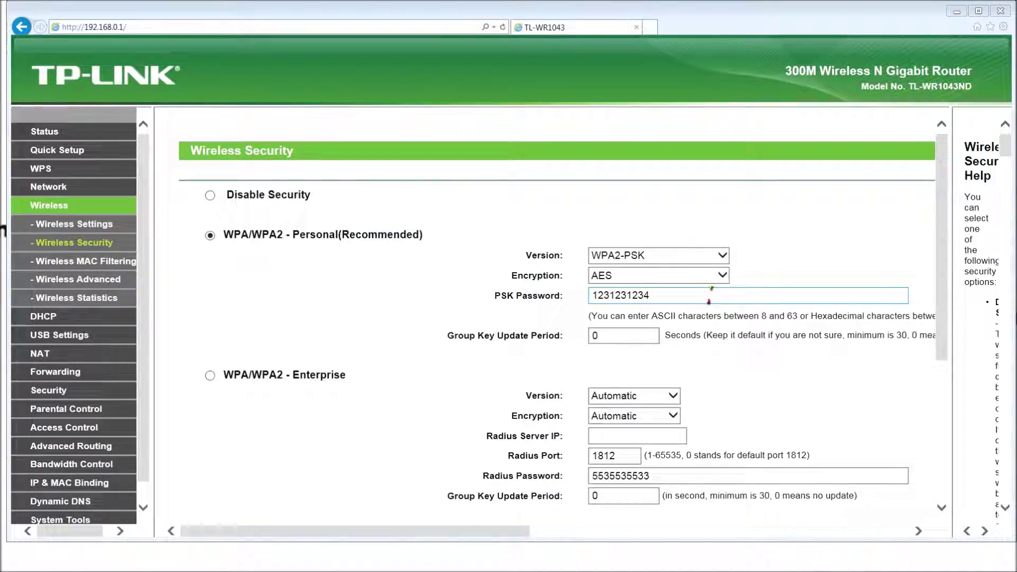
{"action": "left_click", "coordinate": [804, 187]}
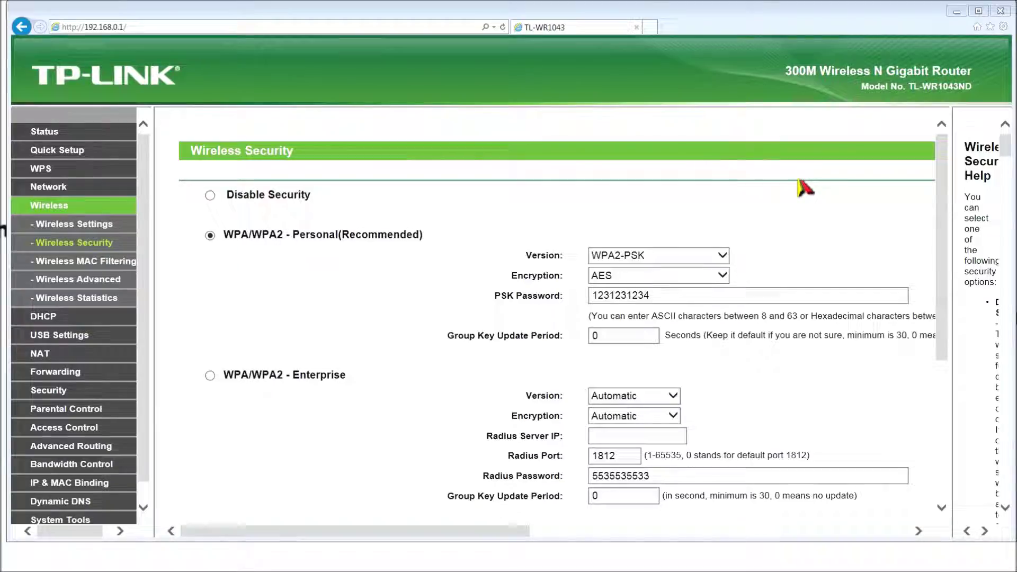